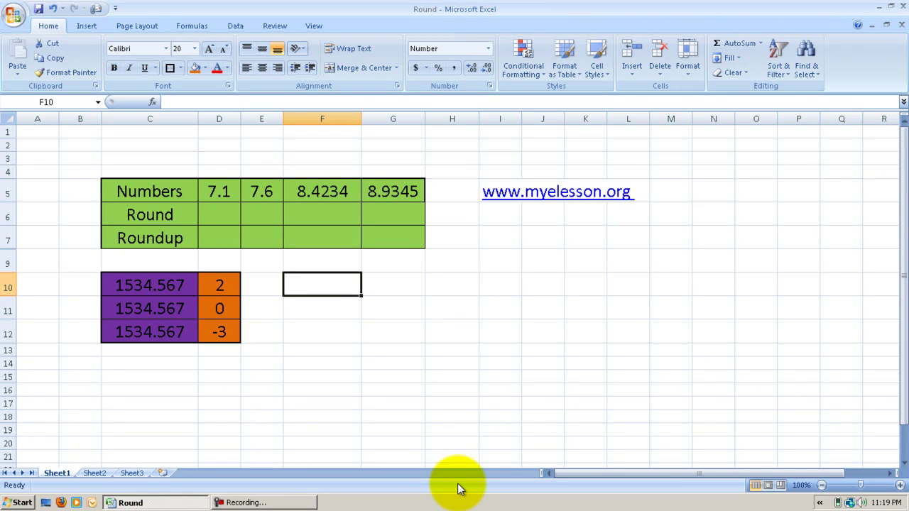
Step: Look over the Round and Roundup rows under 7.1 in the green table
{"action": "key", "text": "Up"}
{"action": "key", "text": "Up"}
{"action": "key", "text": "Left"}
{"action": "key", "text": "Left"}
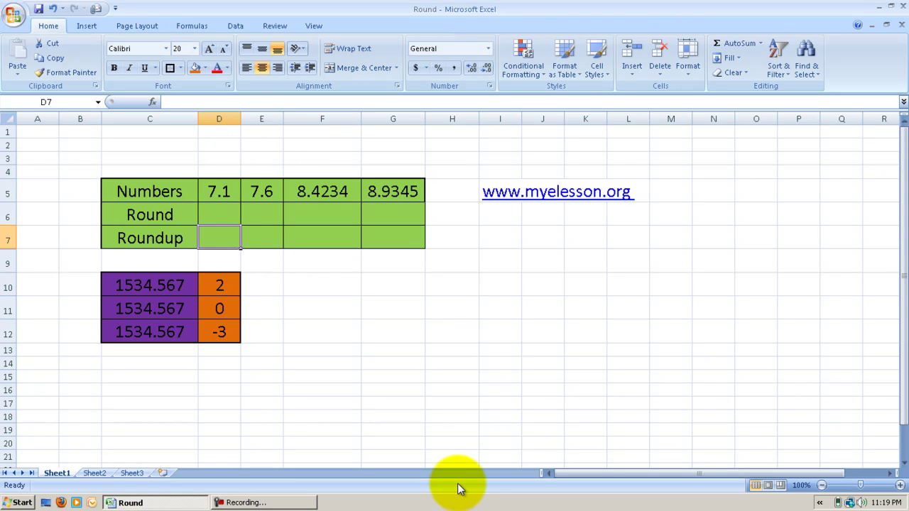
{"action": "key", "text": "Left"}
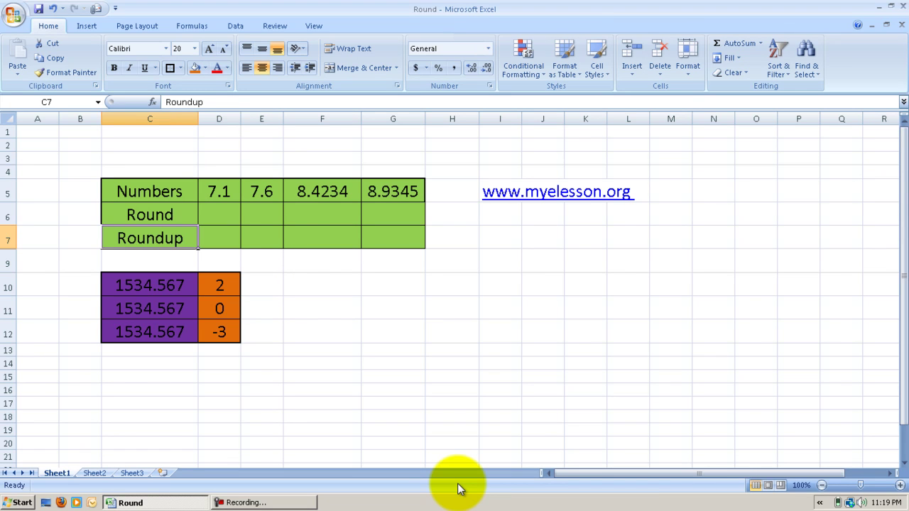
{"action": "key", "text": "Right"}
{"action": "key", "text": "Up"}
{"action": "key", "text": "Left"}
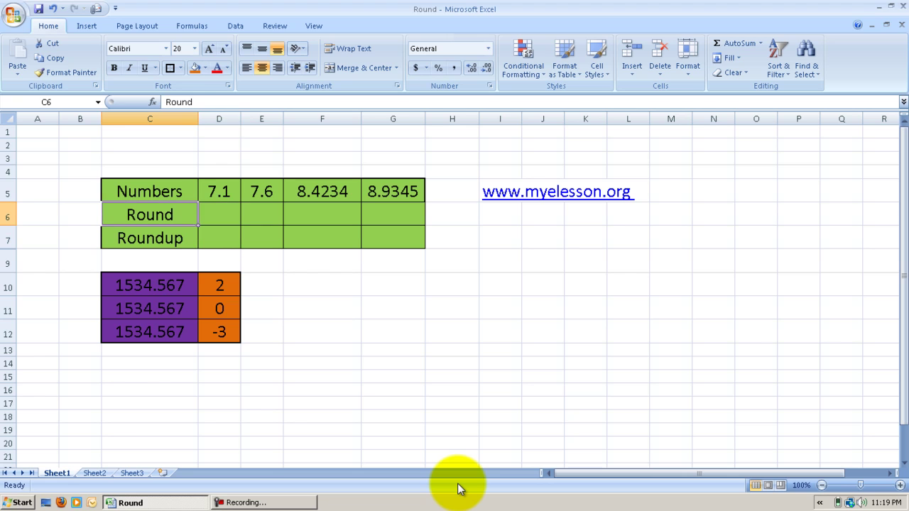
{"action": "key", "text": "Down"}
{"action": "key", "text": "Up"}
{"action": "key", "text": "Right"}
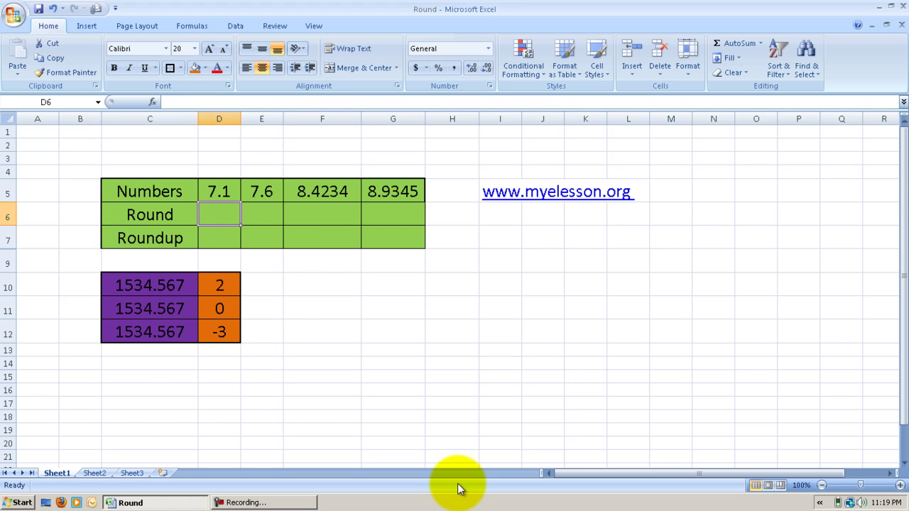
{"action": "key", "text": "Down"}
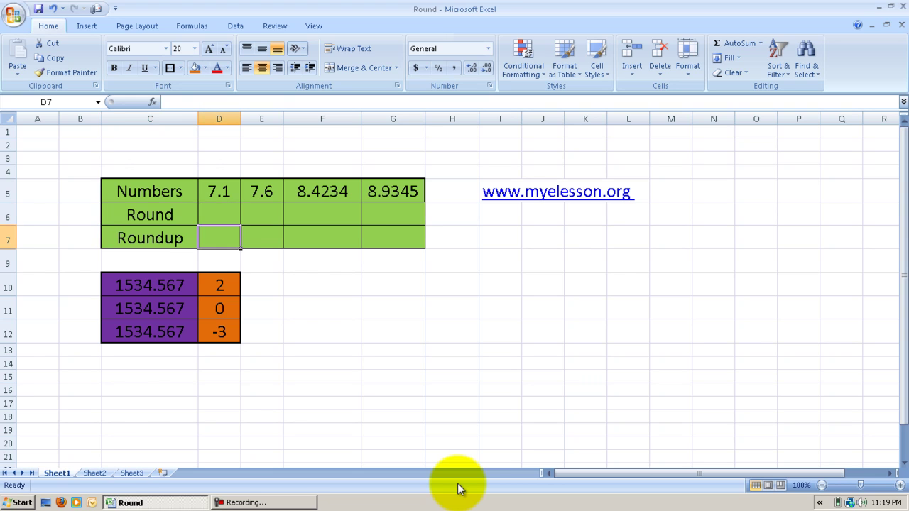
Step: Enter =ROUND(D5,0) in D6 so 7.1 rounds to 7
{"action": "key", "text": "Up"}
{"action": "type", "text": "="}
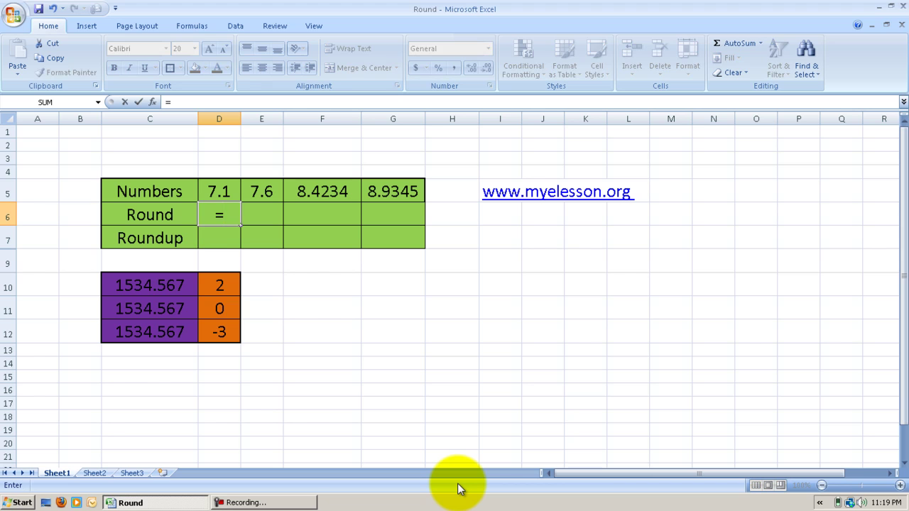
{"action": "type", "text": "ROUND("}
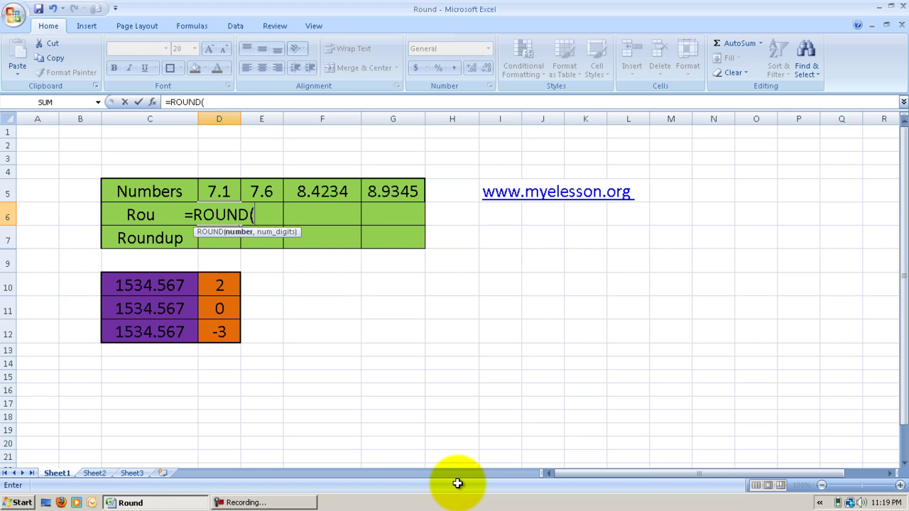
{"action": "left_click", "coordinate": [220, 191]}
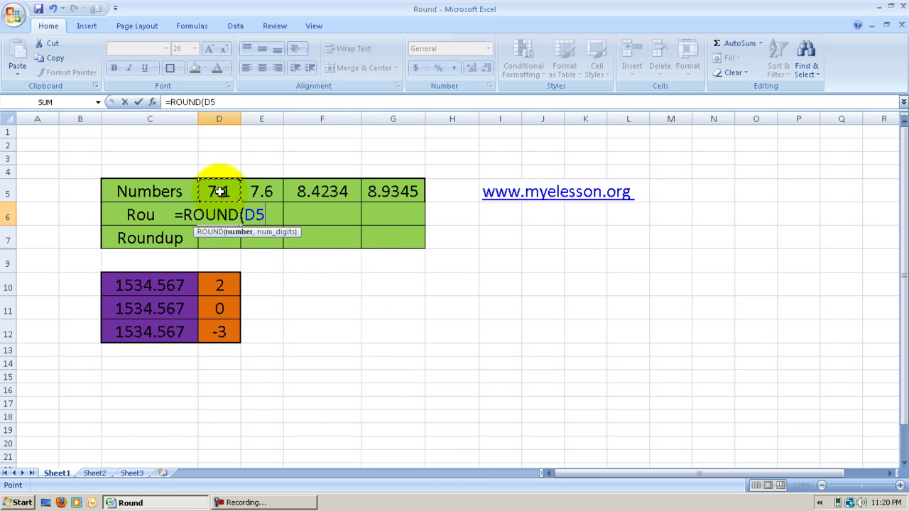
{"action": "type", "text": ","}
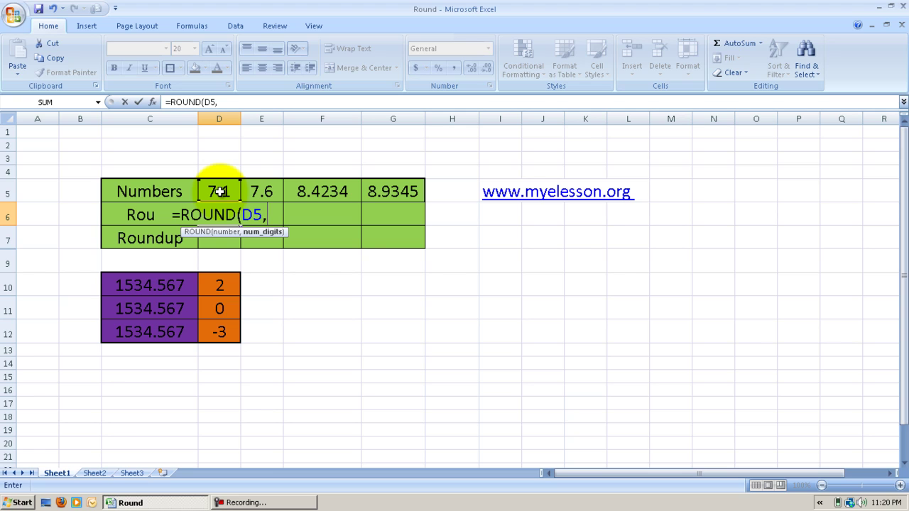
{"action": "type", "text": "0"}
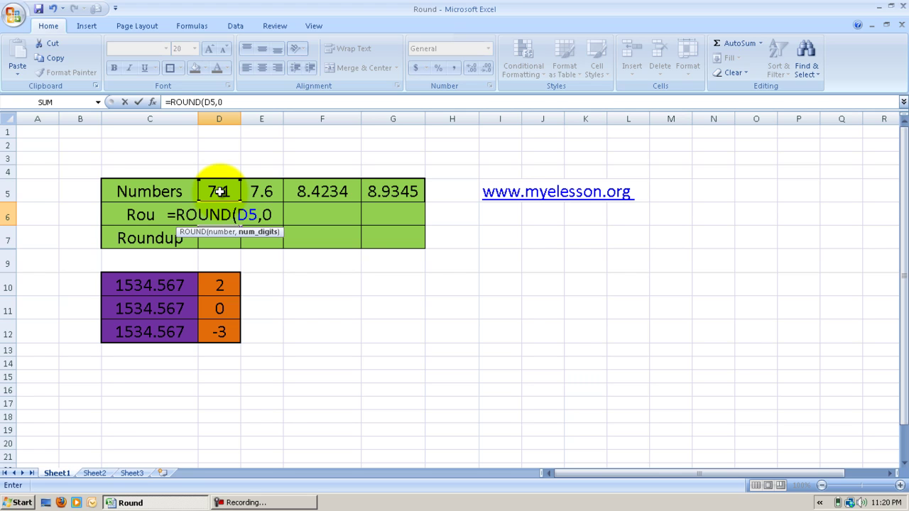
{"action": "type", "text": ")"}
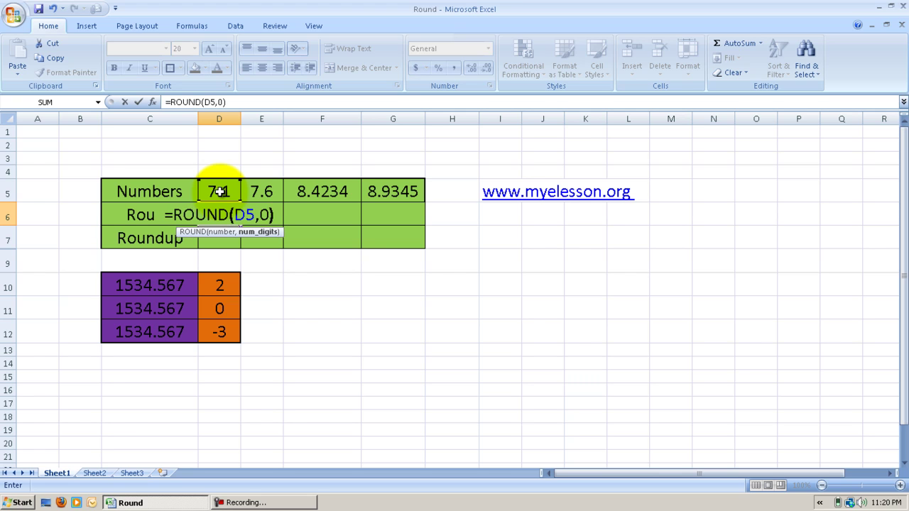
{"action": "key", "text": "Return"}
{"action": "key", "text": "Up"}
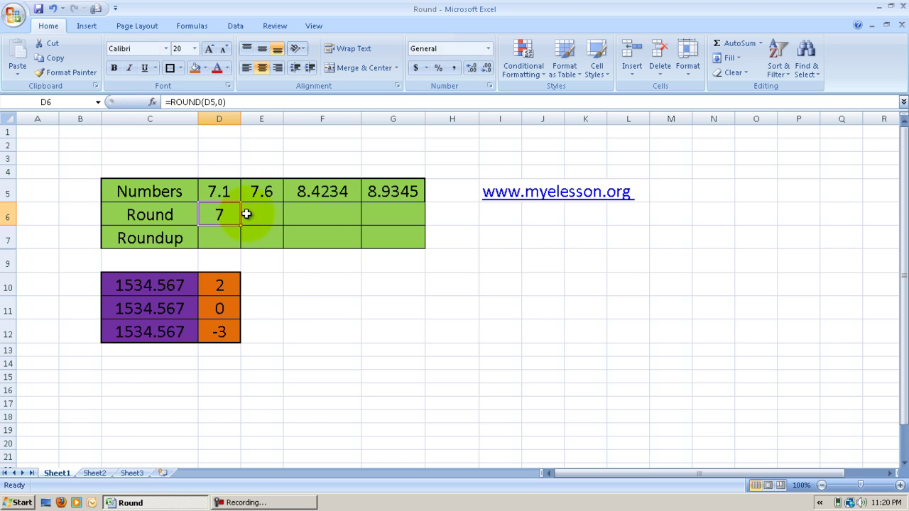
{"action": "key", "text": "Right"}
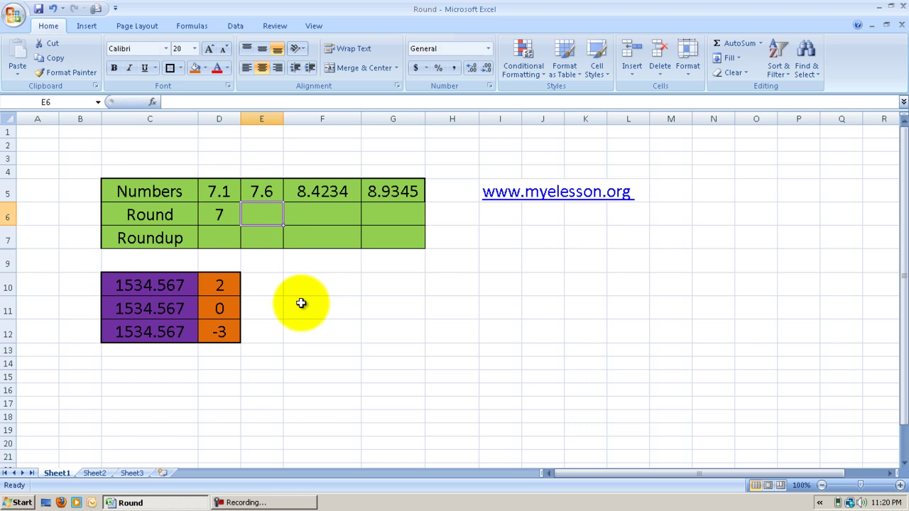
Step: Enter =ROUND(E5,0) in E6, rounding 7.6 to 8
{"action": "type", "text": "=ROUND("}
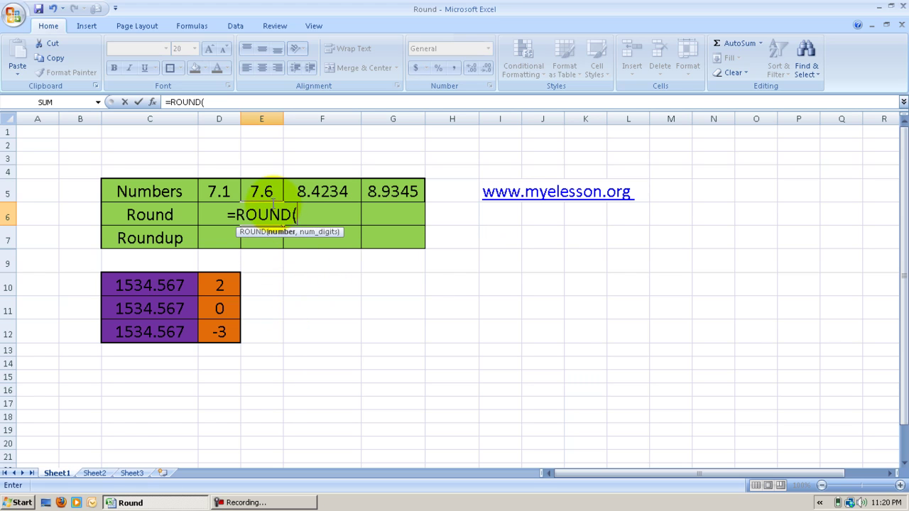
{"action": "left_click", "coordinate": [268, 196]}
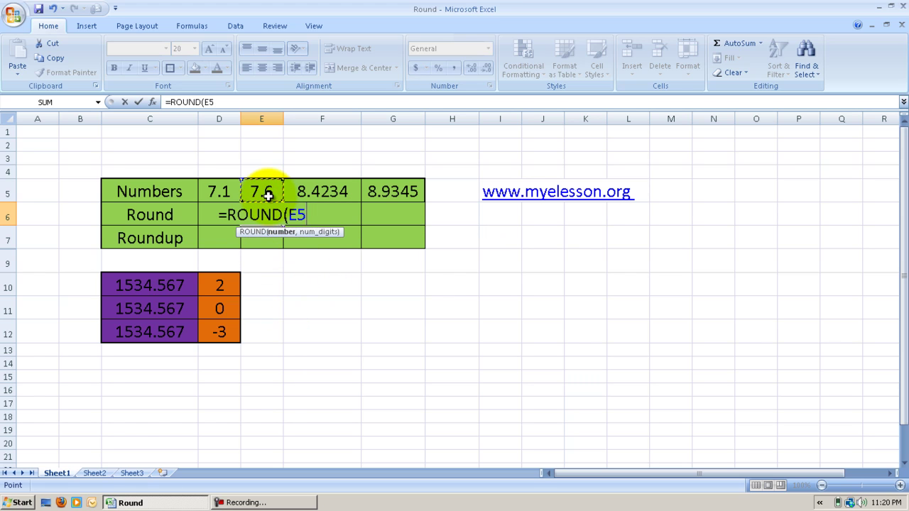
{"action": "type", "text": ","}
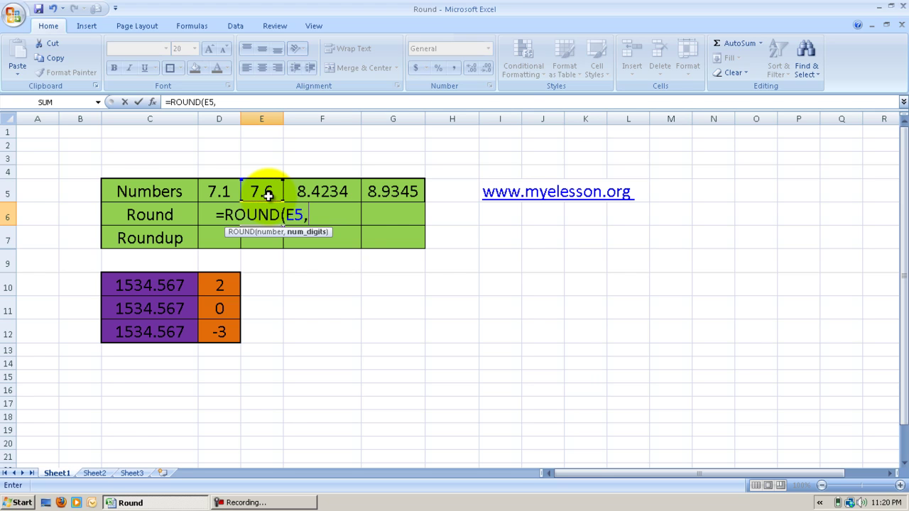
{"action": "type", "text": "0"}
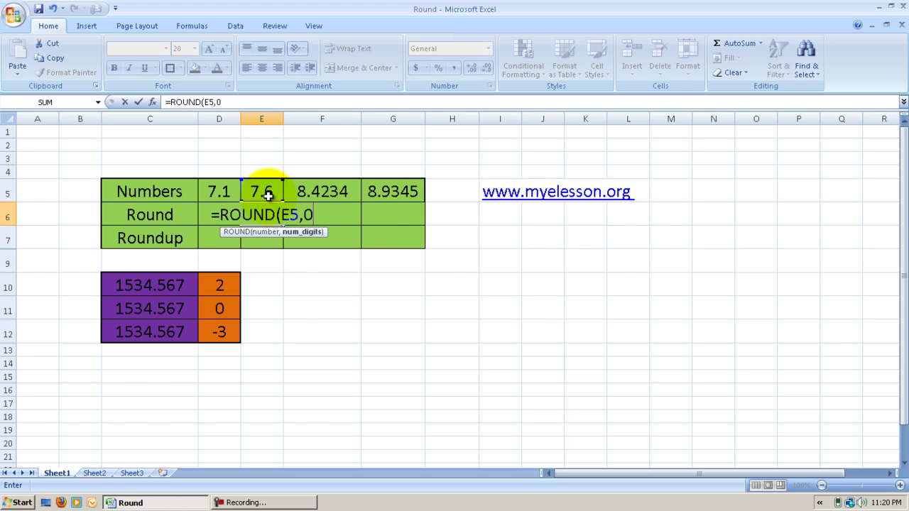
{"action": "type", "text": ")"}
{"action": "key", "text": "Return"}
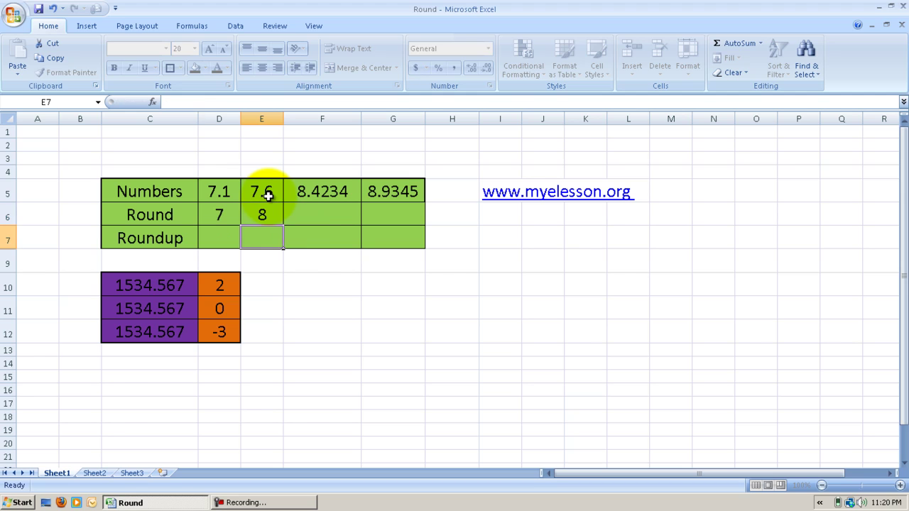
{"action": "key", "text": "Up"}
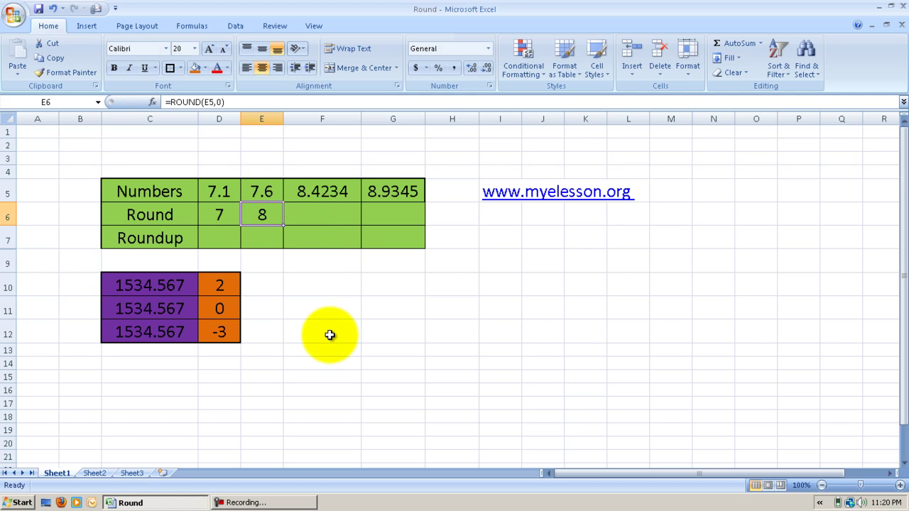
Step: Fill the E6 ROUND formula across F6:G6, showing 8 and 9
{"action": "left_click_drag", "start_coordinate": [283, 225], "coordinate": [415, 221]}
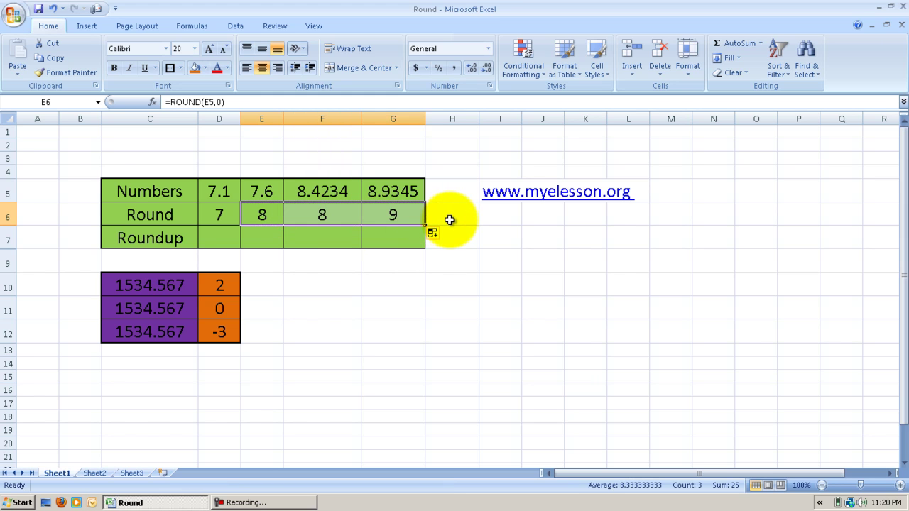
{"action": "left_click", "coordinate": [449, 220]}
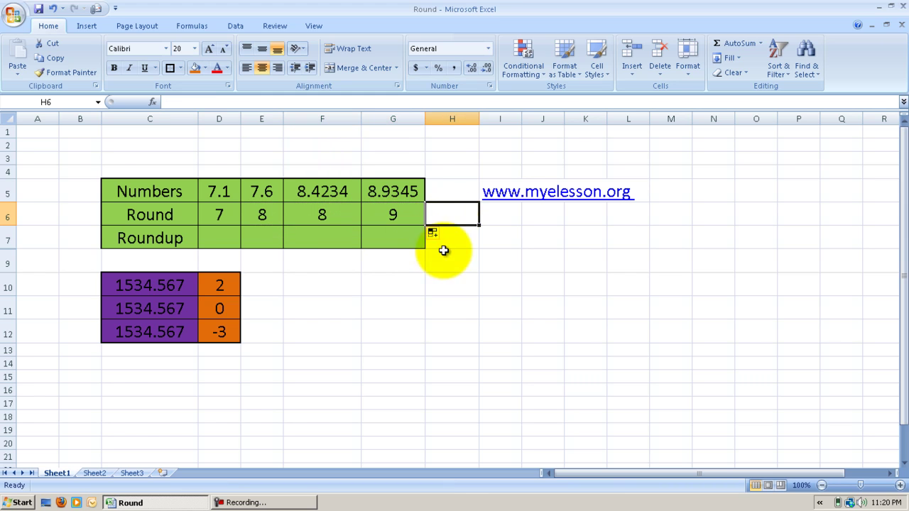
{"action": "left_click", "coordinate": [432, 285]}
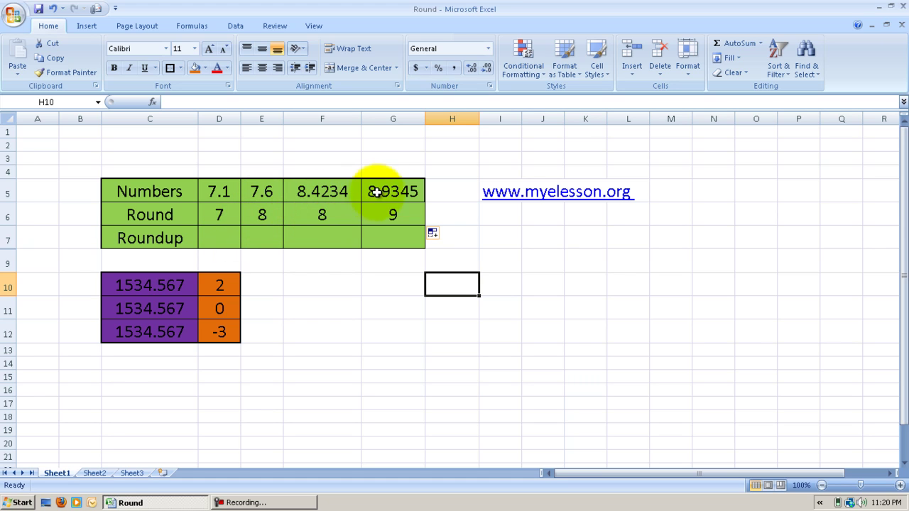
{"action": "left_click", "coordinate": [217, 234]}
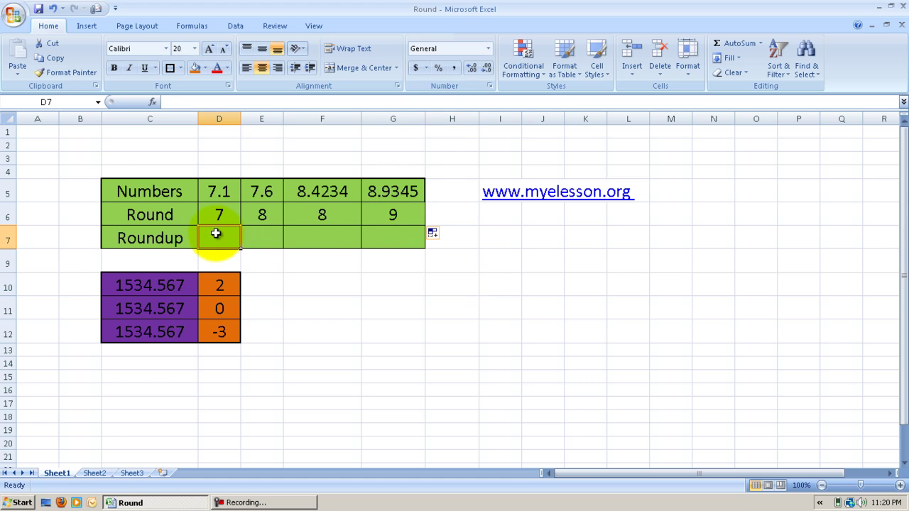
Step: Enter =ROUNDUP(D5,0) in D7 so 7.1 rounds up to 8
{"action": "type", "text": "=ROUN"}
{"action": "key", "text": "Down"}
{"action": "key", "text": "Down"}
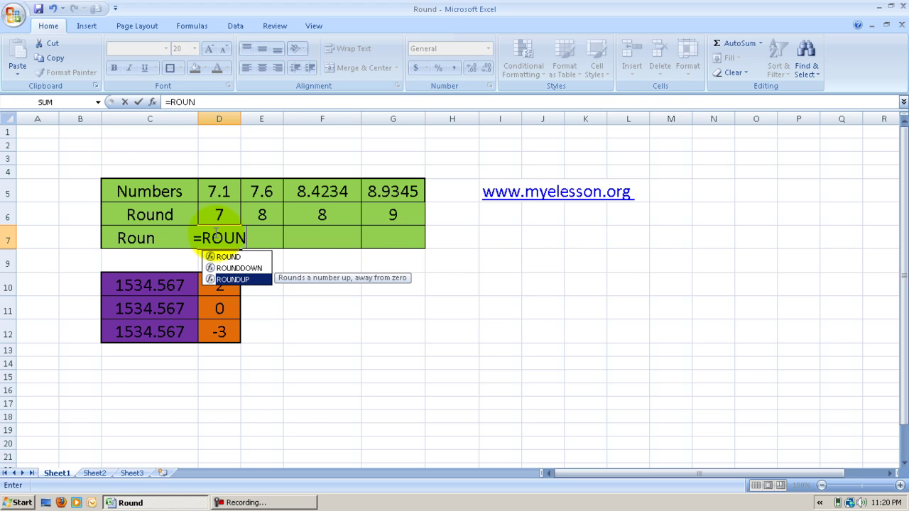
{"action": "key", "text": "Tab"}
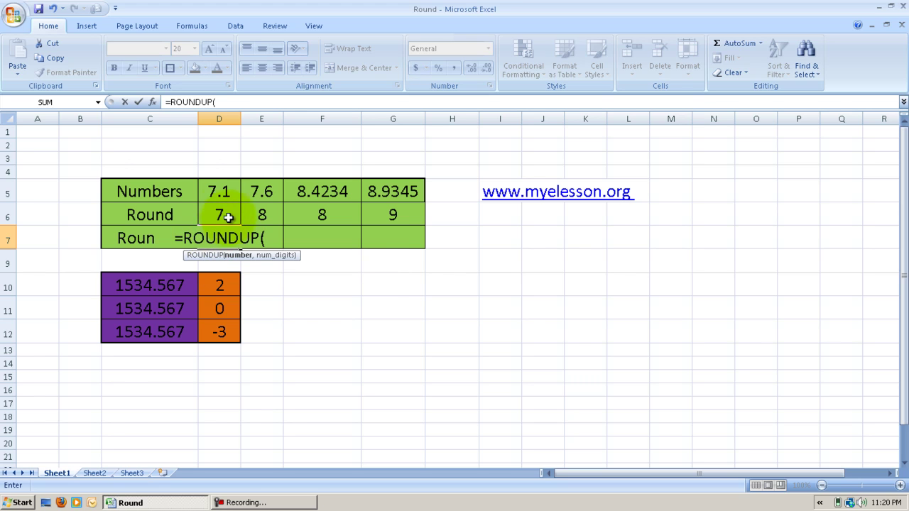
{"action": "left_click", "coordinate": [223, 196]}
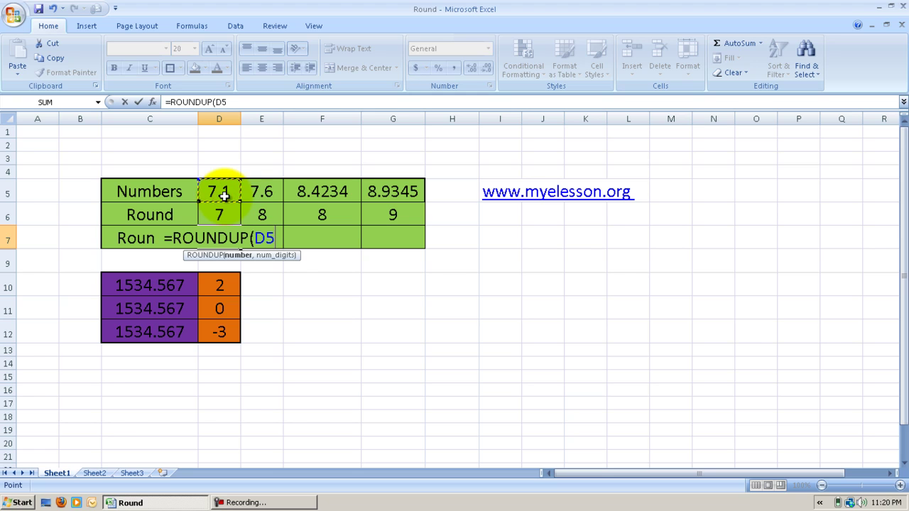
{"action": "type", "text": ","}
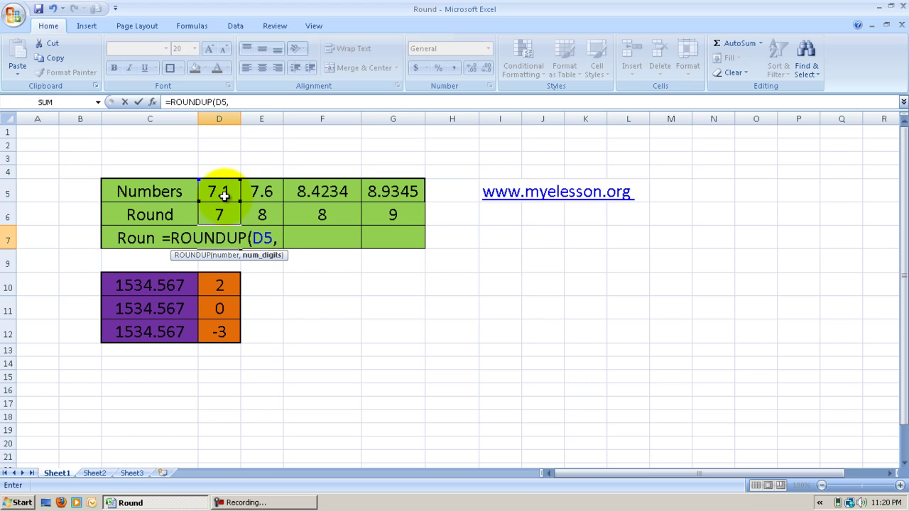
{"action": "type", "text": "0)"}
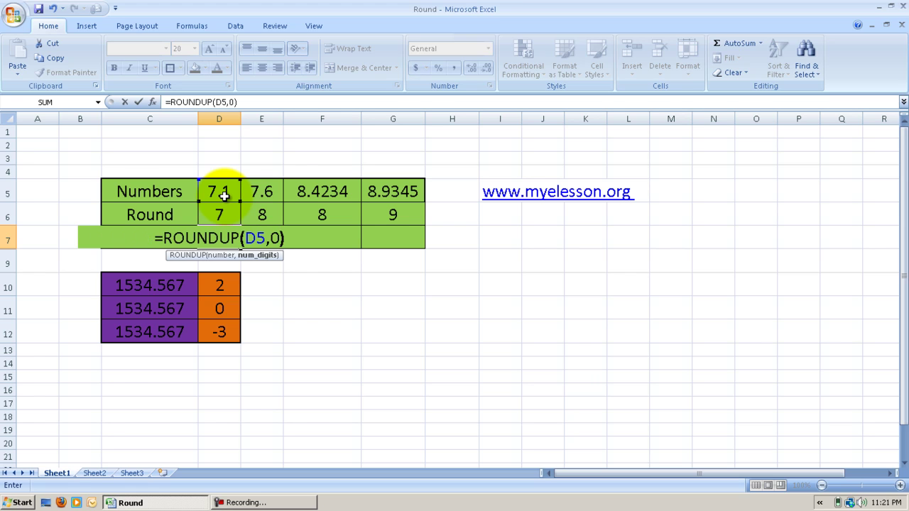
{"action": "key", "text": "Return"}
{"action": "key", "text": "Up"}
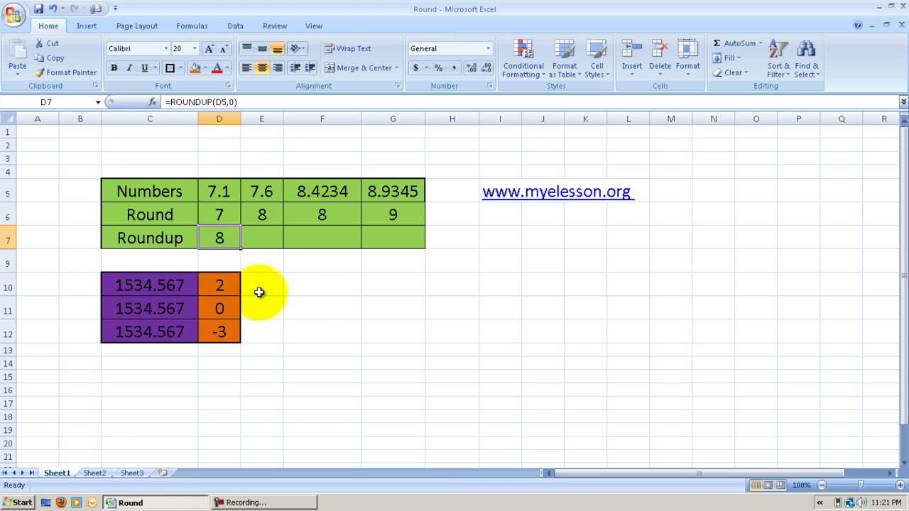
Step: Copy the D7 ROUNDUP formula across E7:G7 and check the 8, 9, 9 results
{"action": "key", "text": "ctrl+c"}
{"action": "key", "text": "shift+Right"}
{"action": "key", "text": "shift+Right"}
{"action": "key", "text": "shift+Right"}
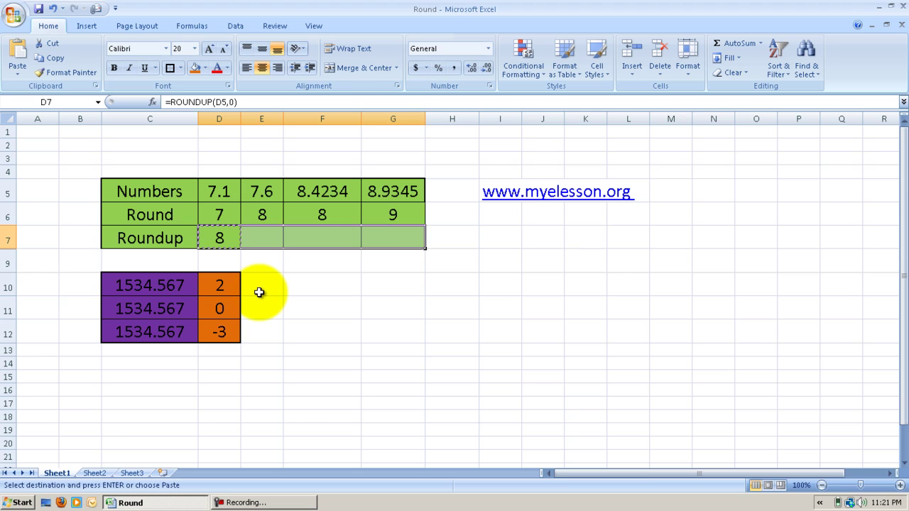
{"action": "key", "text": "ctrl+v"}
{"action": "key", "text": "Right"}
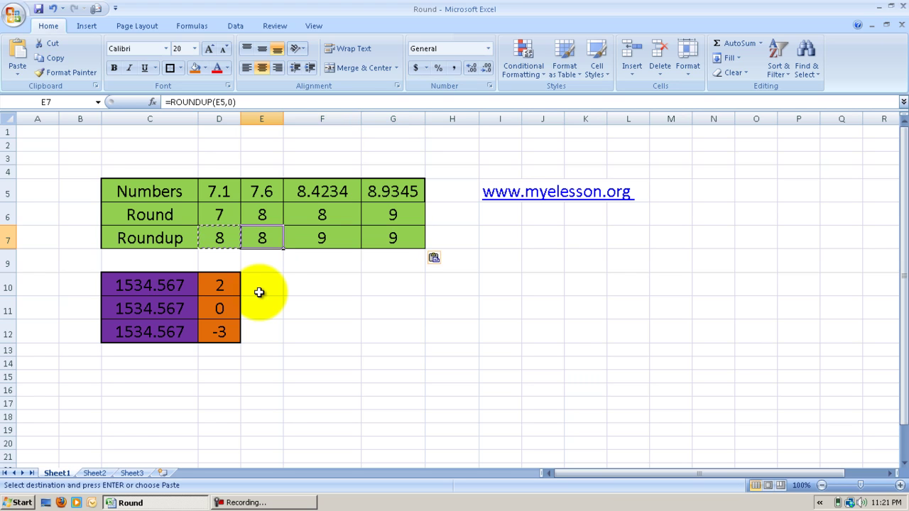
{"action": "left_click", "coordinate": [307, 215]}
{"action": "left_click", "coordinate": [309, 236]}
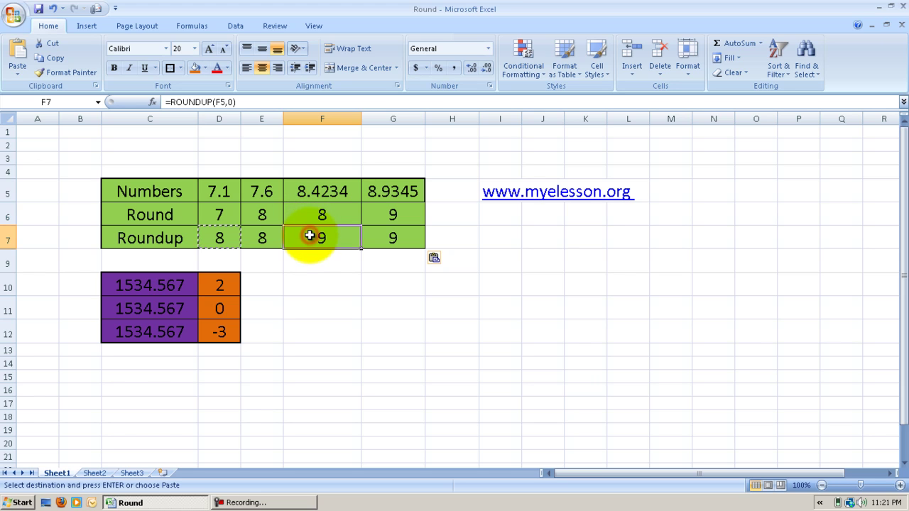
{"action": "key", "text": "Escape"}
{"action": "left_click", "coordinate": [324, 260]}
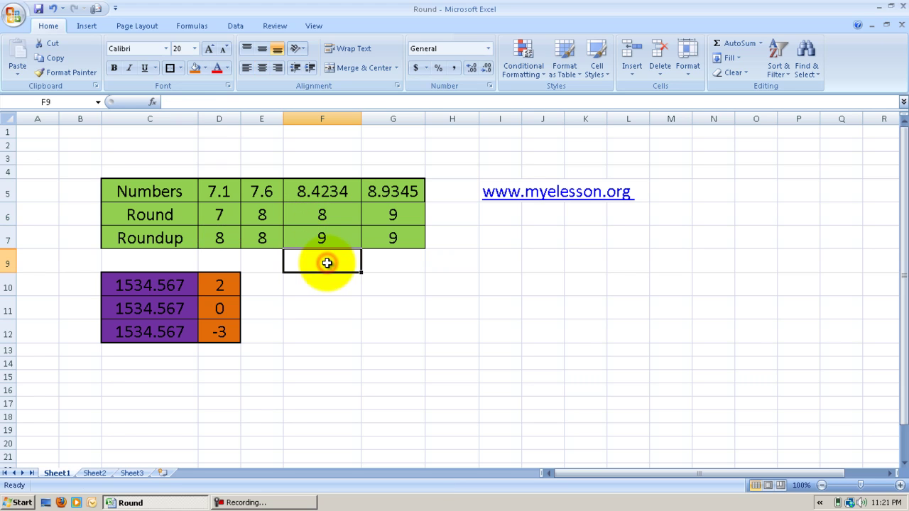
{"action": "key", "text": "Up"}
{"action": "key", "text": "Right"}
{"action": "key", "text": "Left"}
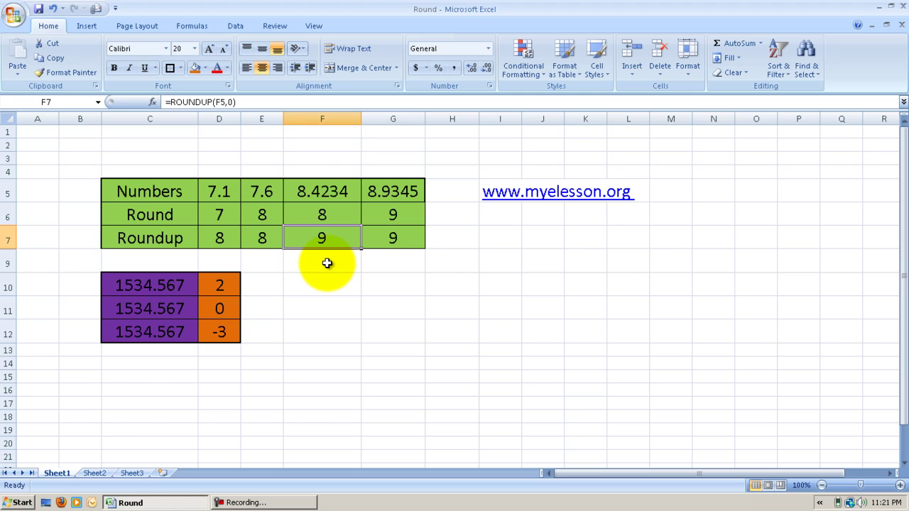
{"action": "key", "text": "Down"}
{"action": "key", "text": "Down"}
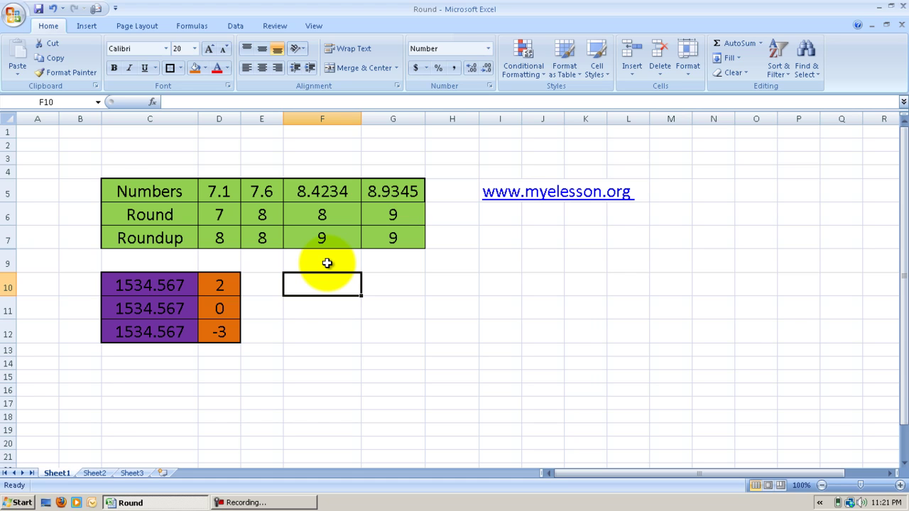
Step: Look over the purple numbers in column C and the digit counts in D10
{"action": "key", "text": "Left"}
{"action": "key", "text": "Left"}
{"action": "key", "text": "Left"}
{"action": "key", "text": "Right"}
{"action": "key", "text": "Right"}
{"action": "key", "text": "Down"}
{"action": "key", "text": "Down"}
{"action": "key", "text": "Up"}
{"action": "key", "text": "Up"}
{"action": "key", "text": "Left"}
{"action": "key", "text": "Down"}
{"action": "key", "text": "Down"}
{"action": "key", "text": "Down"}
{"action": "key", "text": "Up"}
{"action": "key", "text": "Up"}
{"action": "key", "text": "Up"}
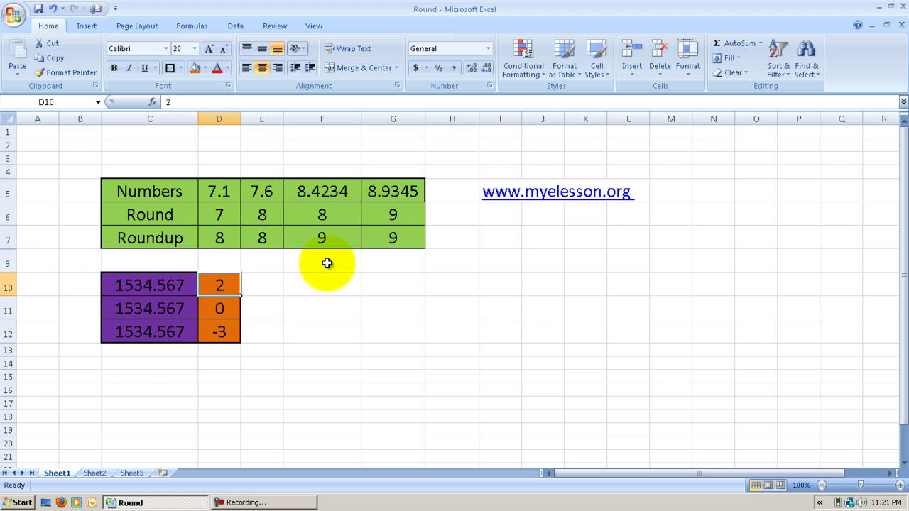
{"action": "key", "text": "Right"}
{"action": "key", "text": "Right"}
Step: Enter =ROUND(C10,D10) in F10, giving 1534.570
{"action": "type", "text": "=round"}
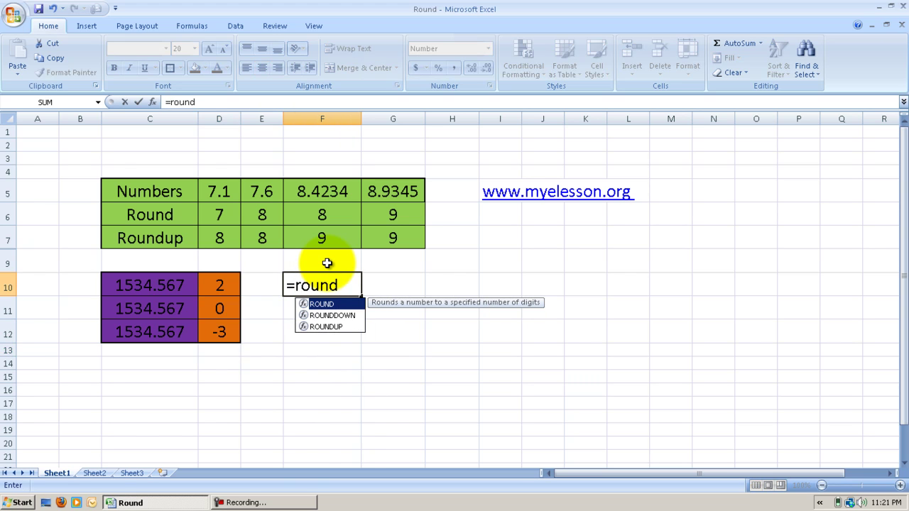
{"action": "key", "text": "Tab"}
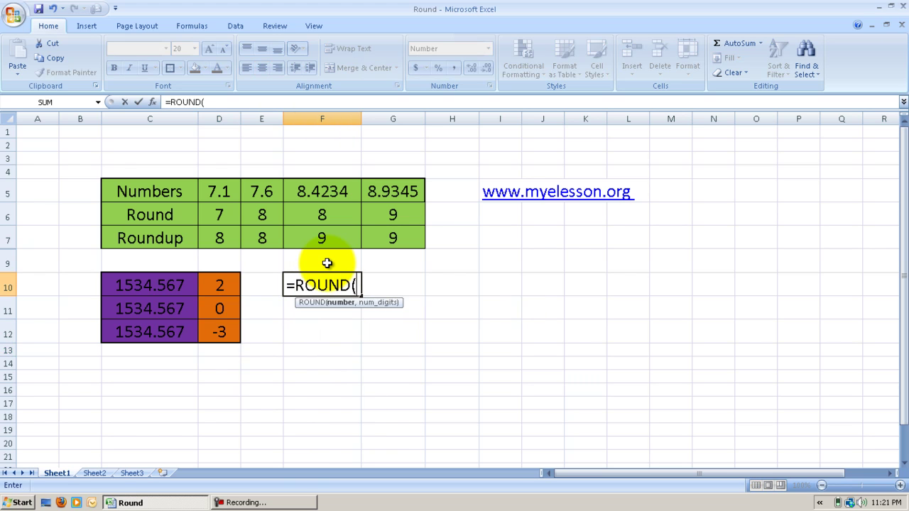
{"action": "key", "text": "Left"}
{"action": "key", "text": "Left"}
{"action": "key", "text": "Left"}
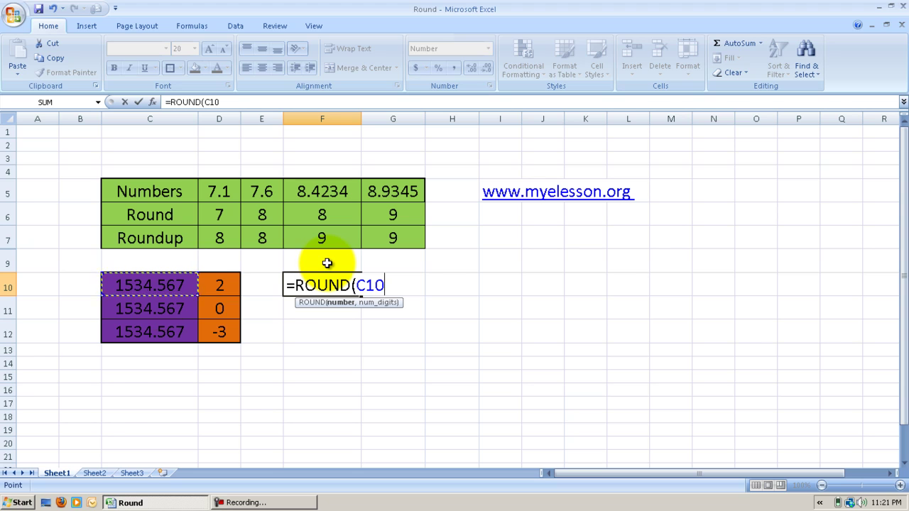
{"action": "left_click", "coordinate": [154, 300]}
{"action": "type", "text": ","}
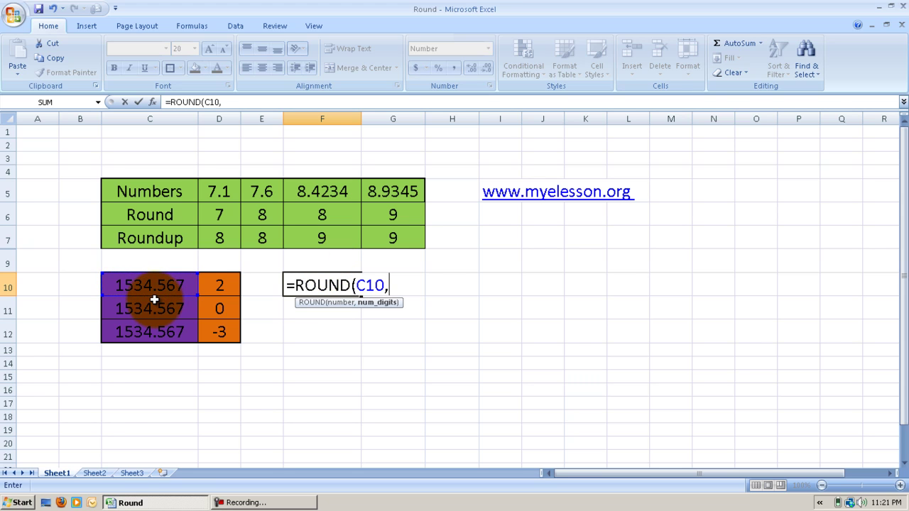
{"action": "left_click", "coordinate": [216, 288]}
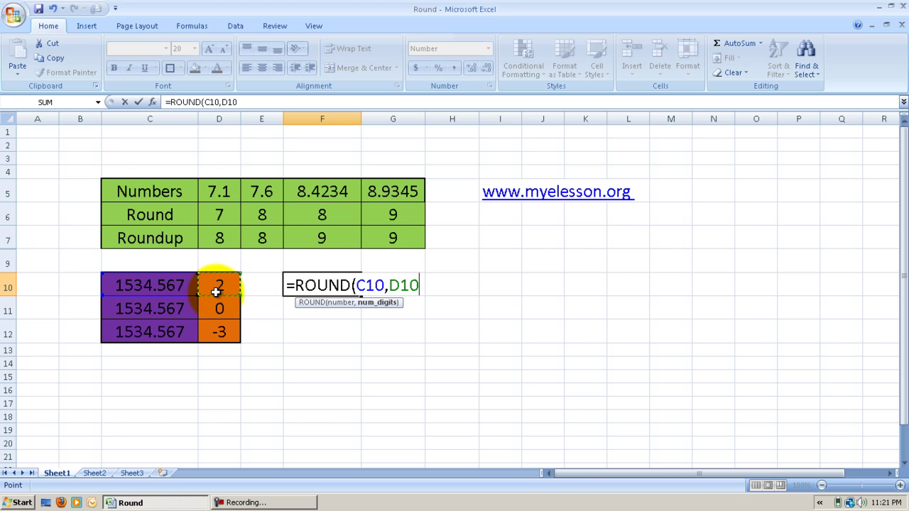
{"action": "type", "text": ")"}
{"action": "key", "text": "Return"}
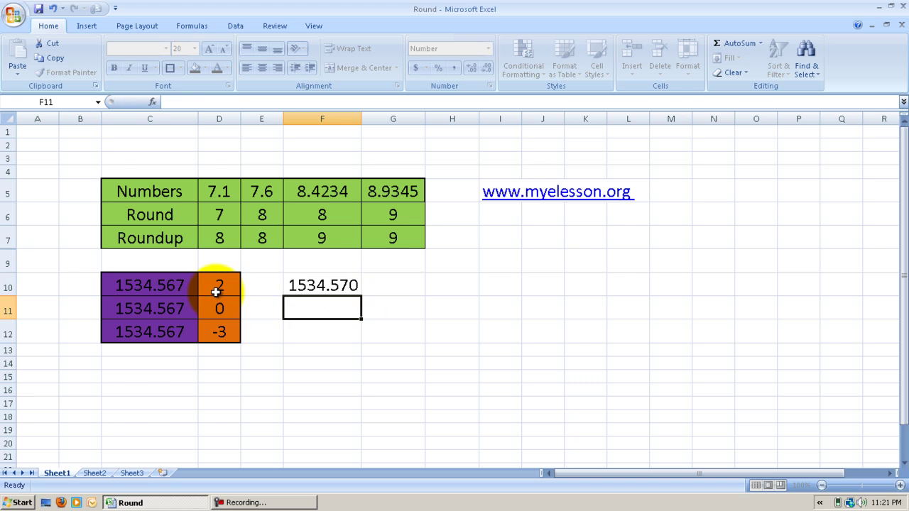
{"action": "key", "text": "Up"}
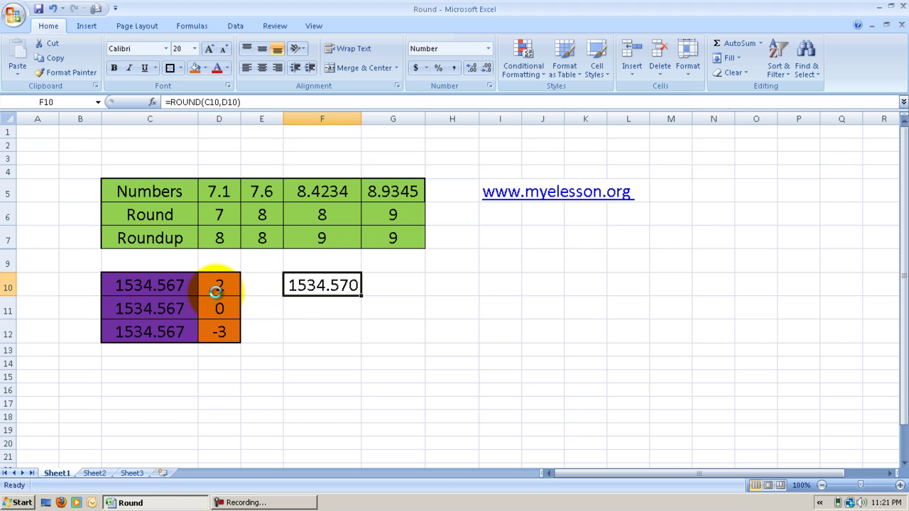
Step: Copy the F10 formula into F11:F12, giving 1535.000 and 2000.000
{"action": "key", "text": "ctrl+c"}
{"action": "key", "text": "shift+Down"}
{"action": "key", "text": "shift+Down"}
{"action": "key", "text": "ctrl+v"}
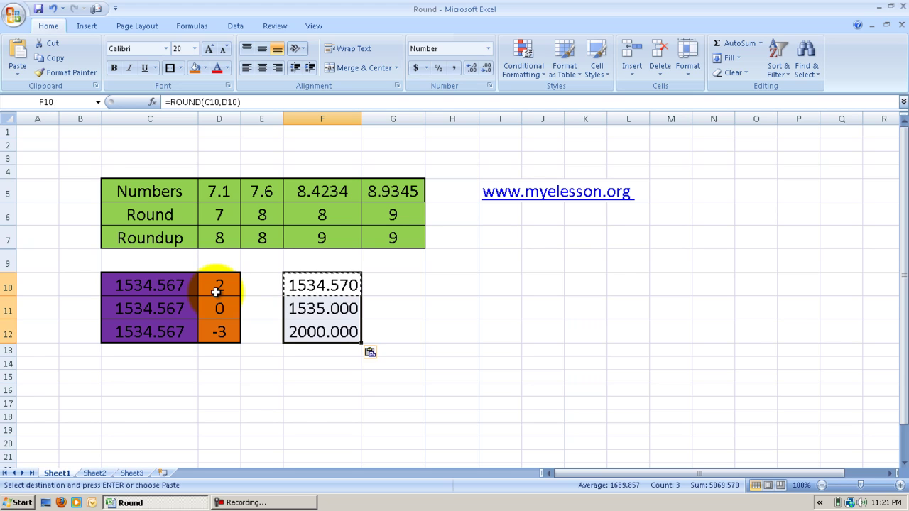
{"action": "key", "text": "Escape"}
{"action": "key", "text": "Right"}
{"action": "key", "text": "Left"}
{"action": "key", "text": "Left"}
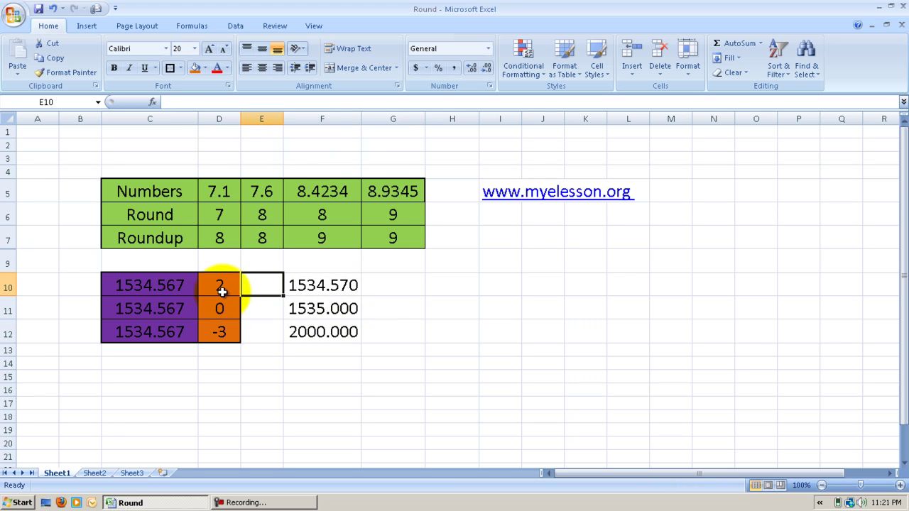
{"action": "left_click", "coordinate": [216, 292]}
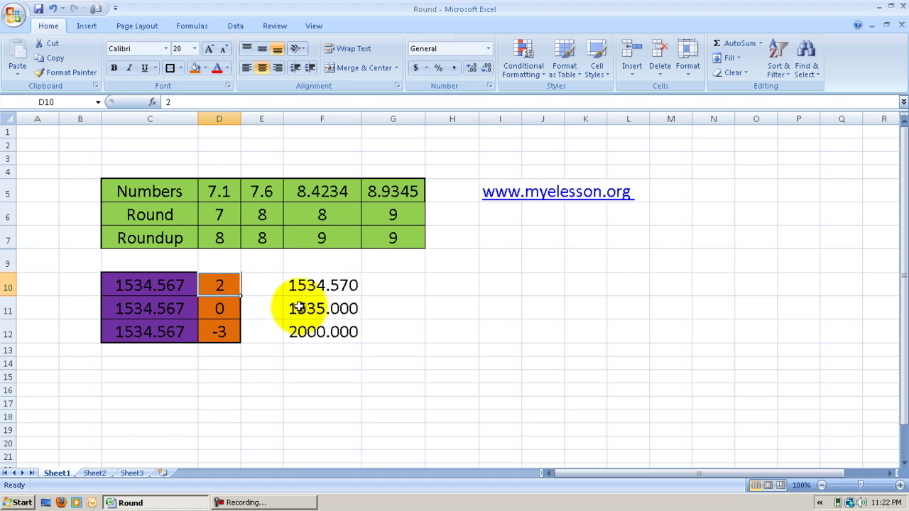
{"action": "left_click", "coordinate": [222, 308]}
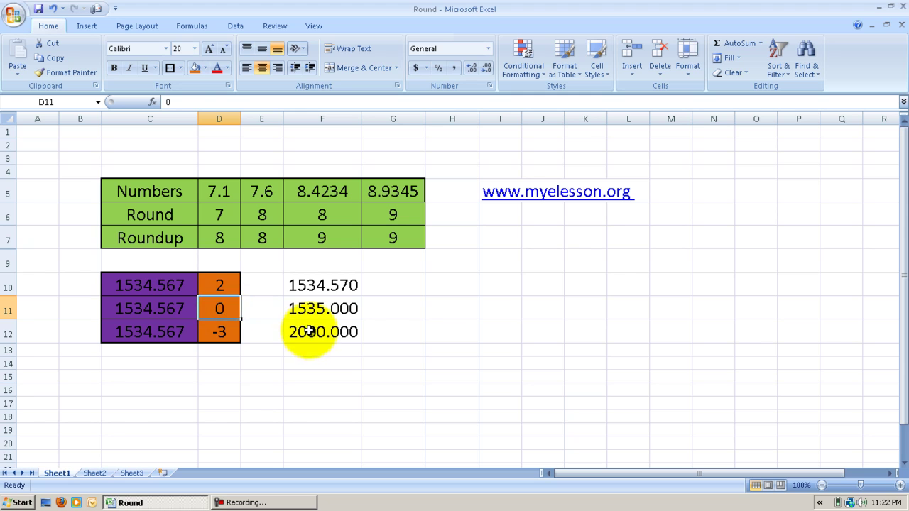
{"action": "left_click", "coordinate": [312, 330]}
{"action": "left_click", "coordinate": [323, 310]}
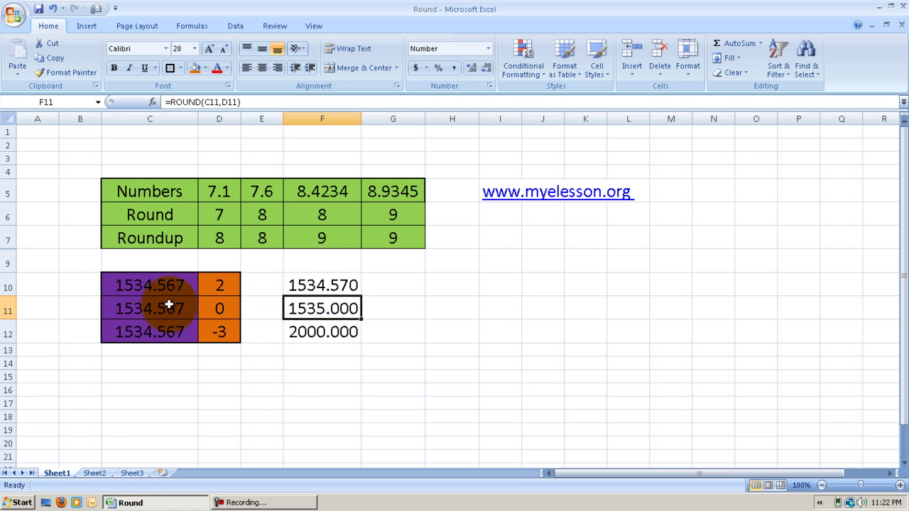
{"action": "left_click", "coordinate": [225, 310]}
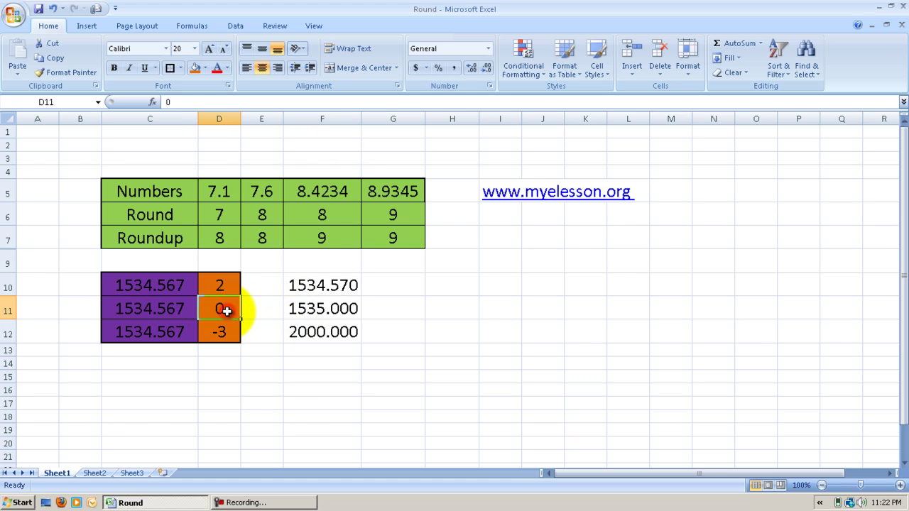
{"action": "left_click", "coordinate": [297, 310]}
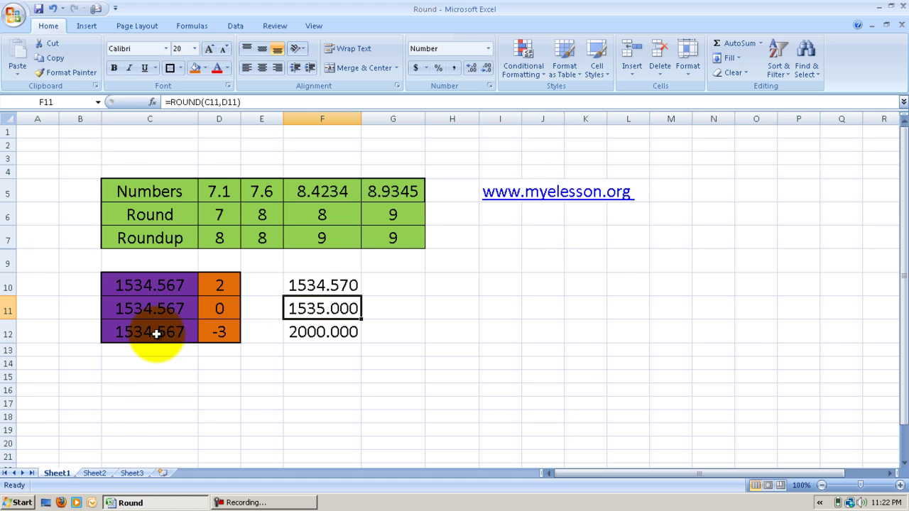
{"action": "left_click", "coordinate": [217, 313]}
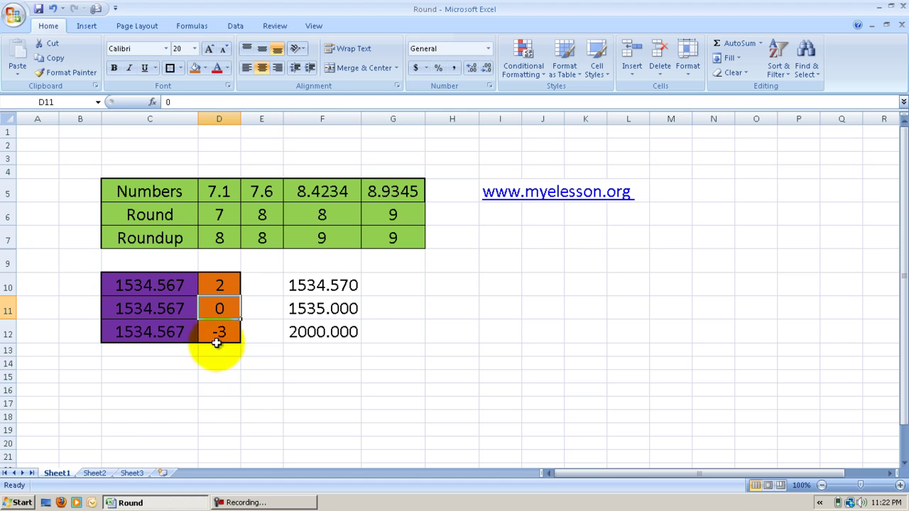
{"action": "left_click", "coordinate": [216, 339]}
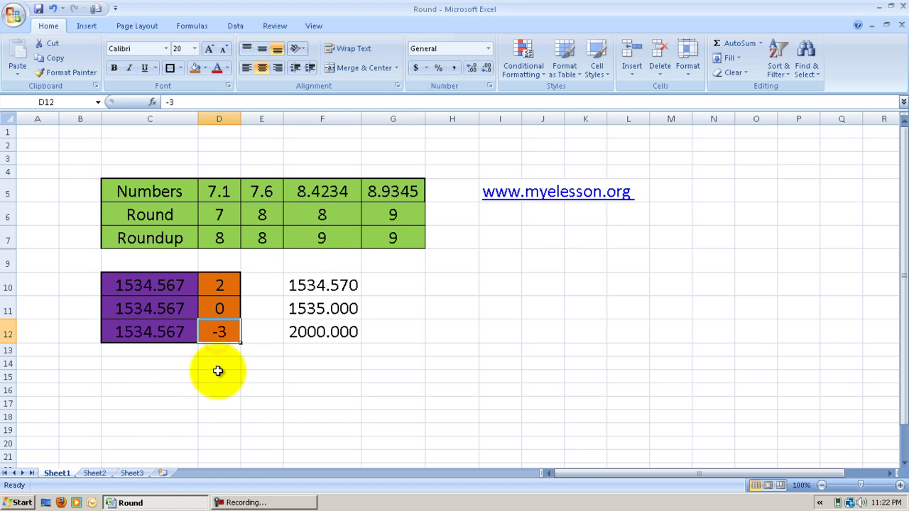
{"action": "key", "text": "Right"}
{"action": "key", "text": "Right"}
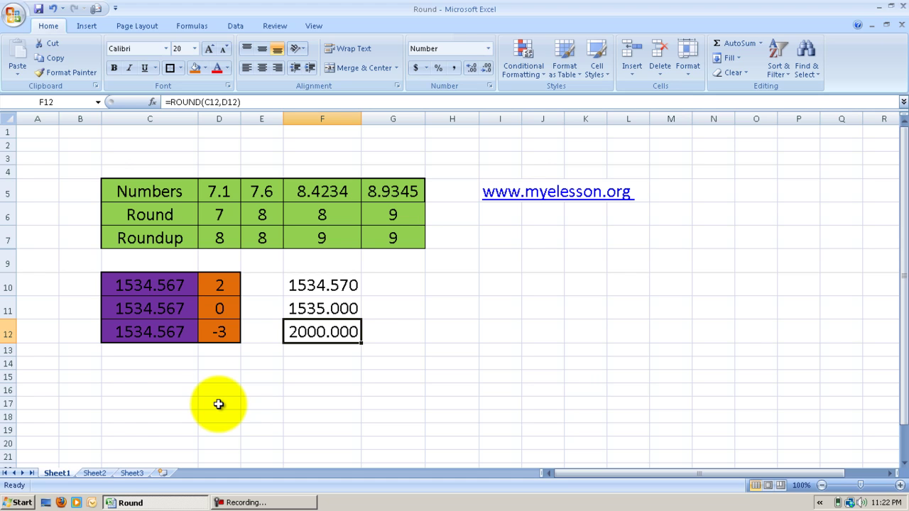
{"action": "left_click", "coordinate": [223, 332]}
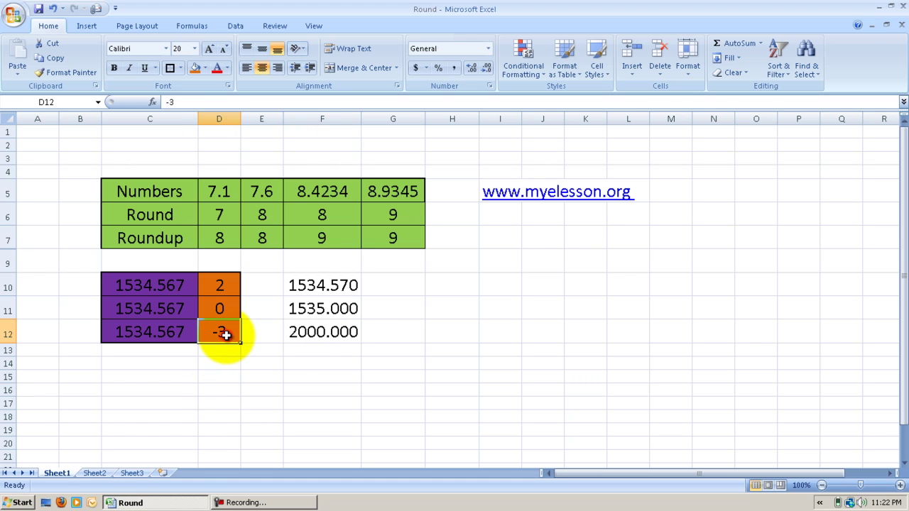
{"action": "left_click", "coordinate": [312, 333]}
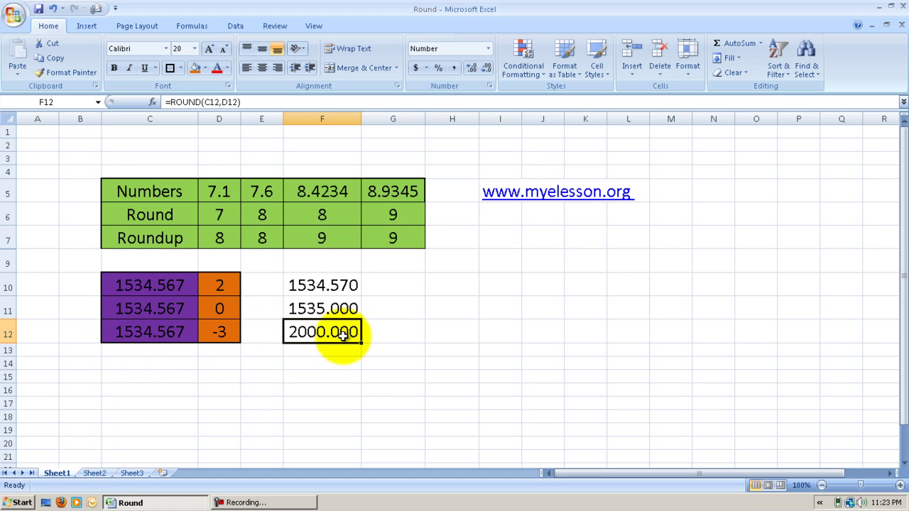
{"action": "left_click", "coordinate": [315, 358]}
{"action": "key", "text": "Up"}
{"action": "key", "text": "Up"}
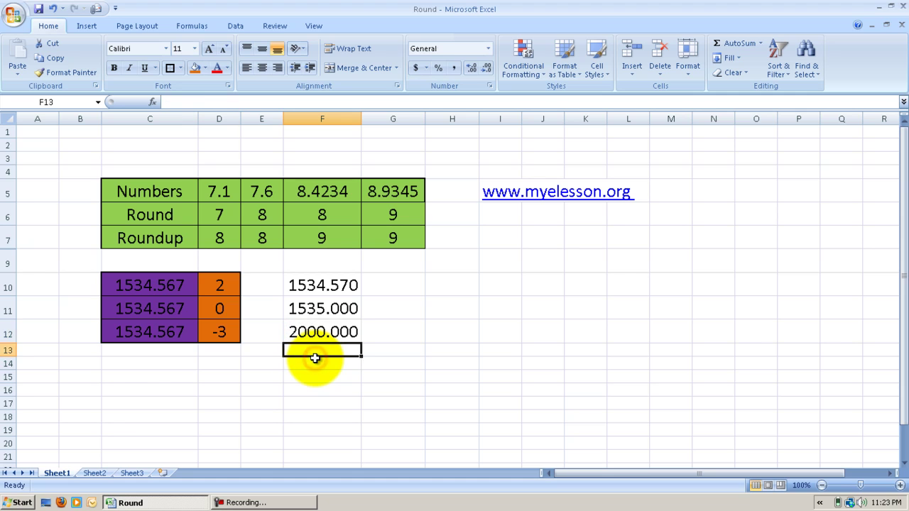
{"action": "key", "text": "Right"}
{"action": "key", "text": "Right"}
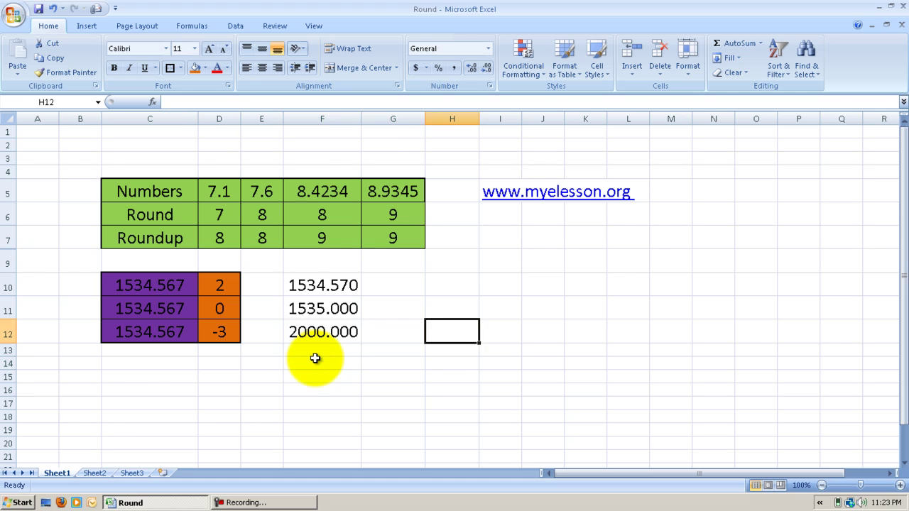
{"action": "key", "text": "Up"}
{"action": "key", "text": "Up"}
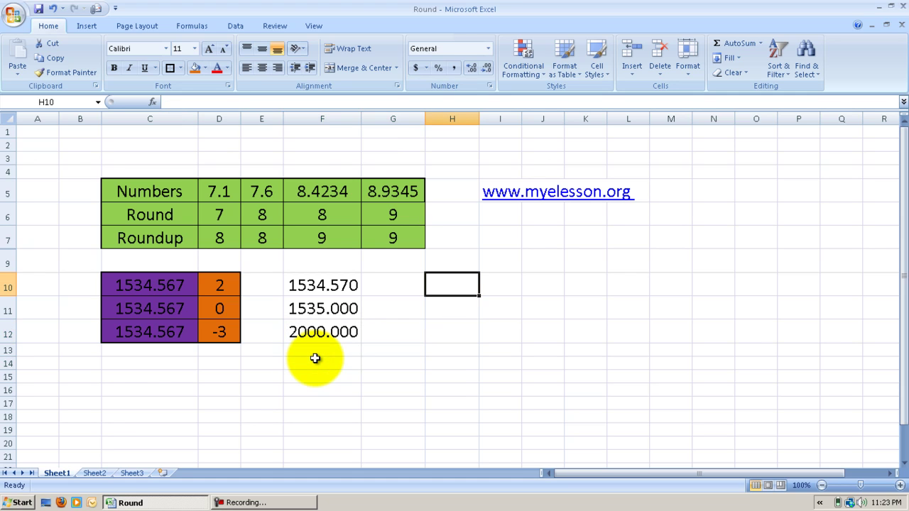